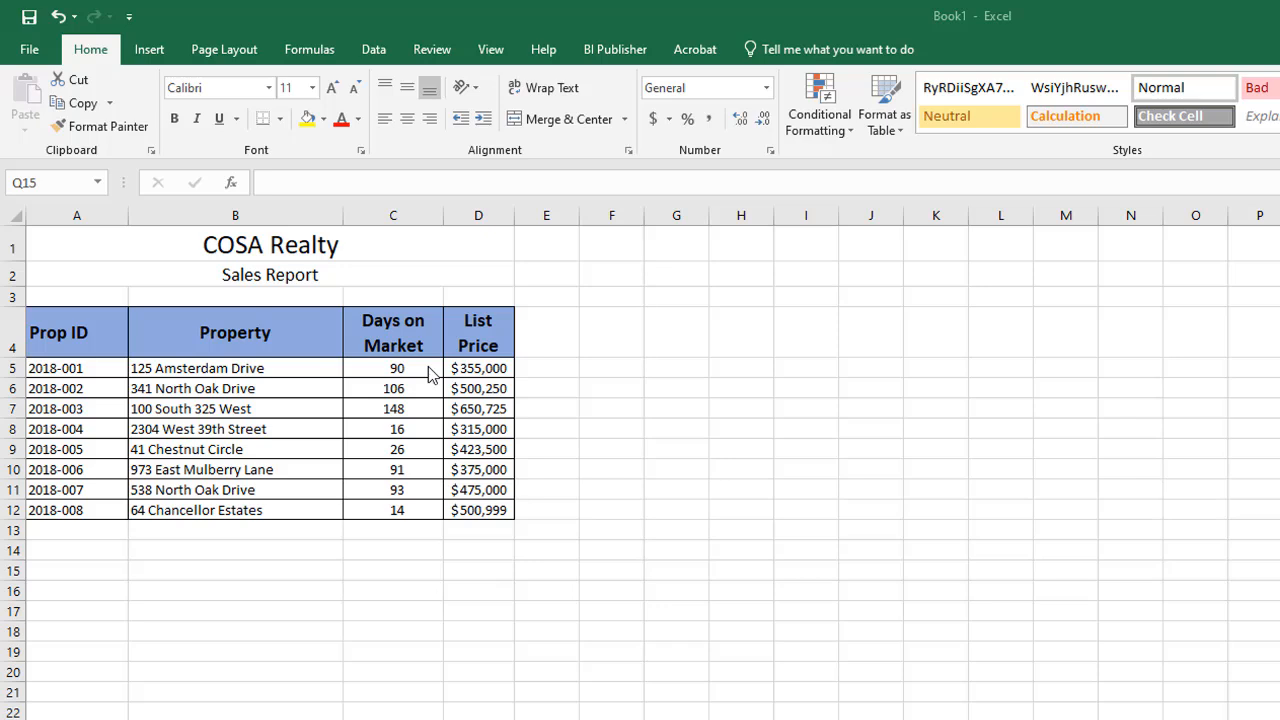
- Add the column heading Action in cell E4, beside List Price
left_click(539, 331)
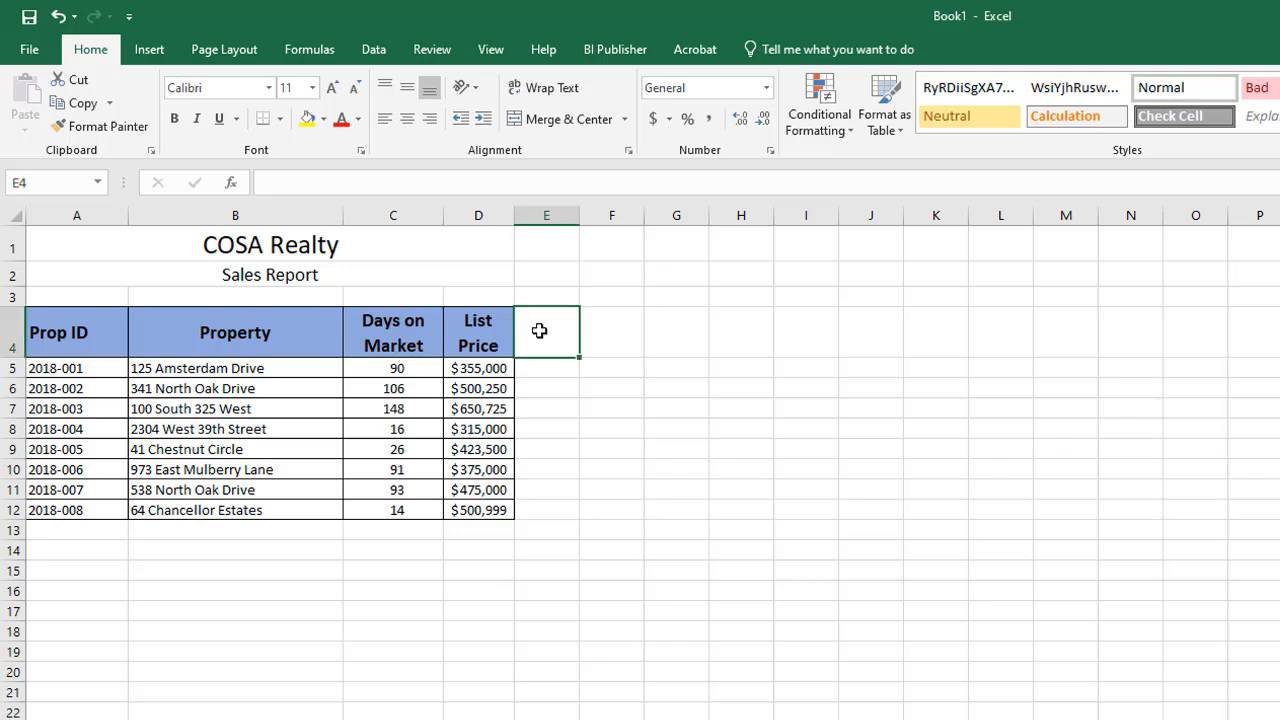
type("Action")
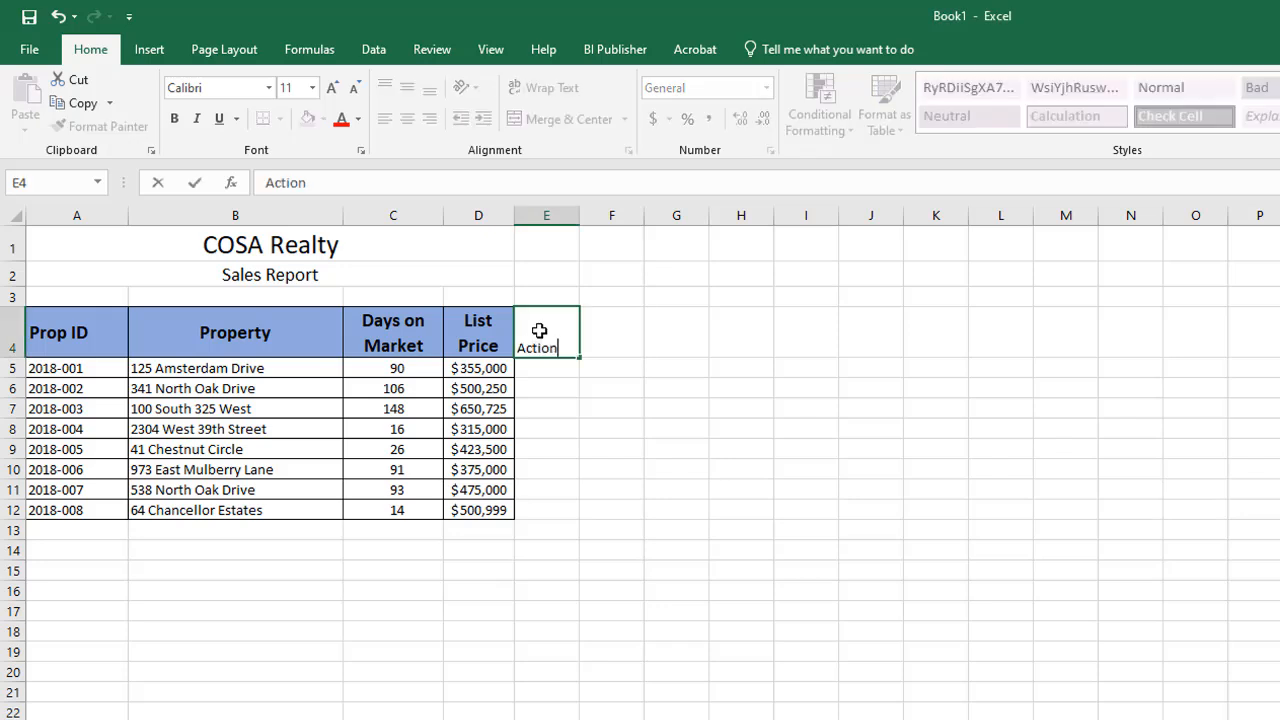
key("Return")
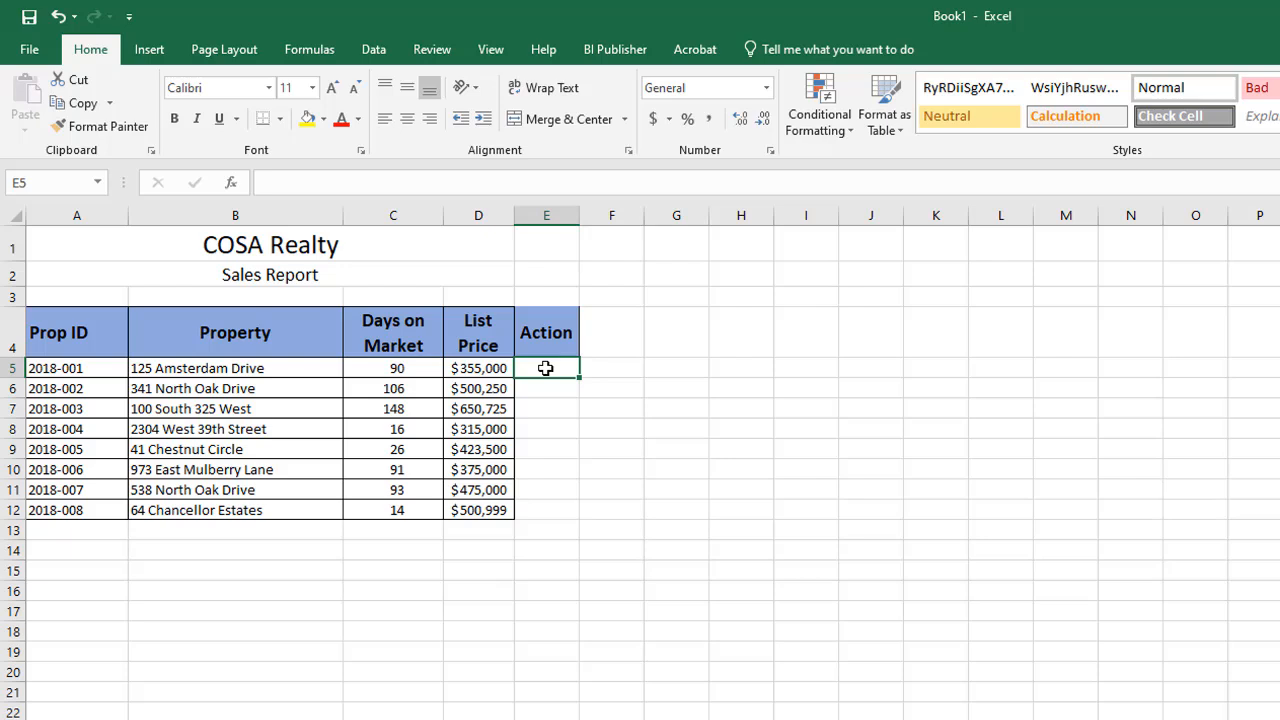
- Start an IF function in cell E5 and bring up its Function Arguments dialog, placed clear of the table
type("=")
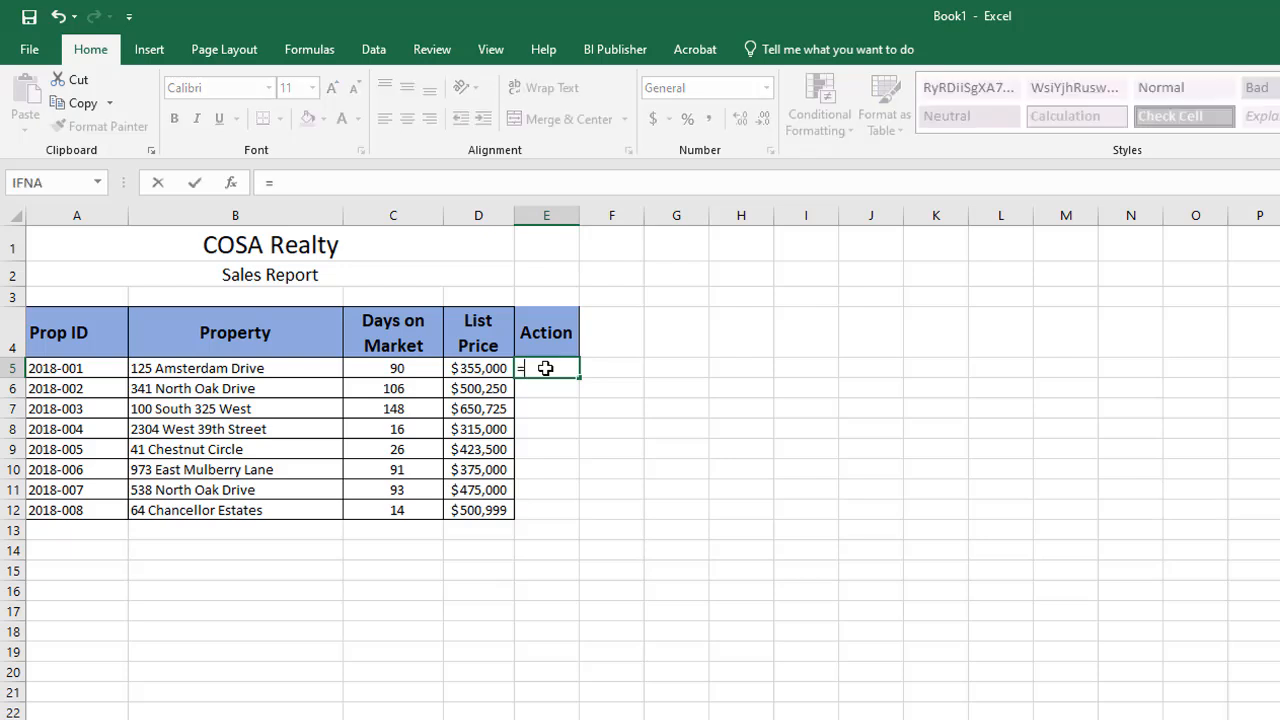
type("if")
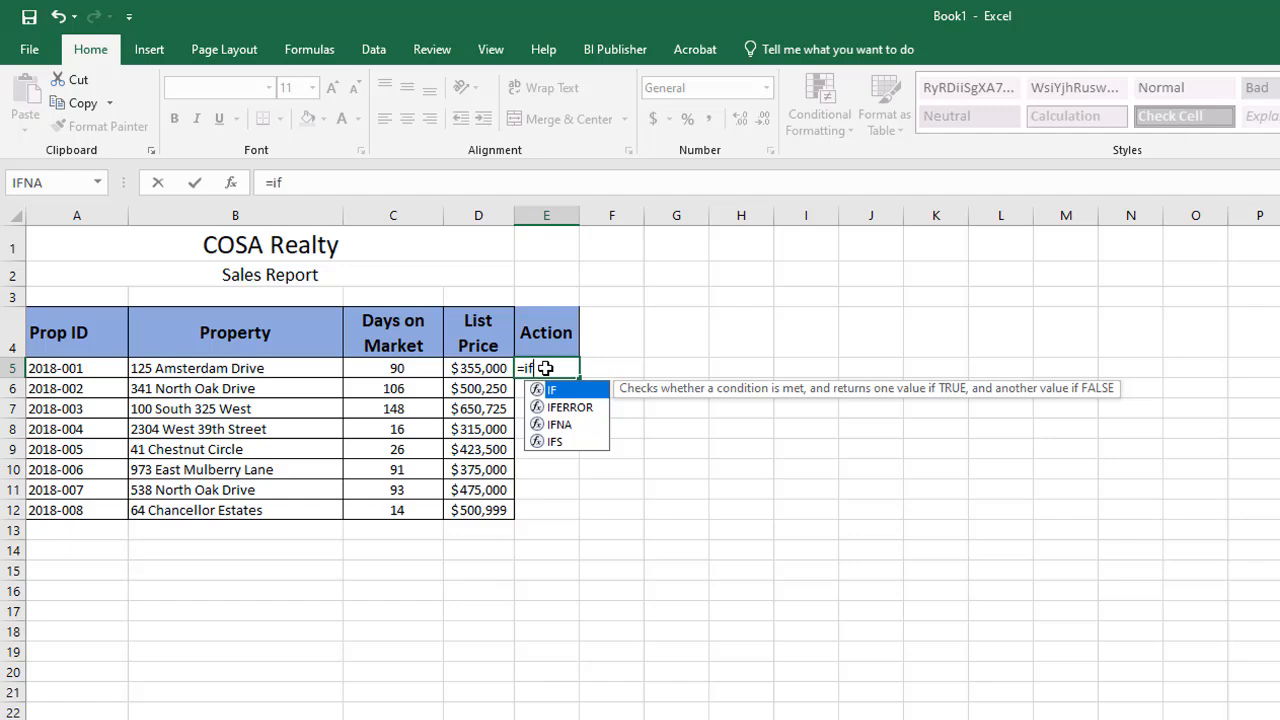
type("(")
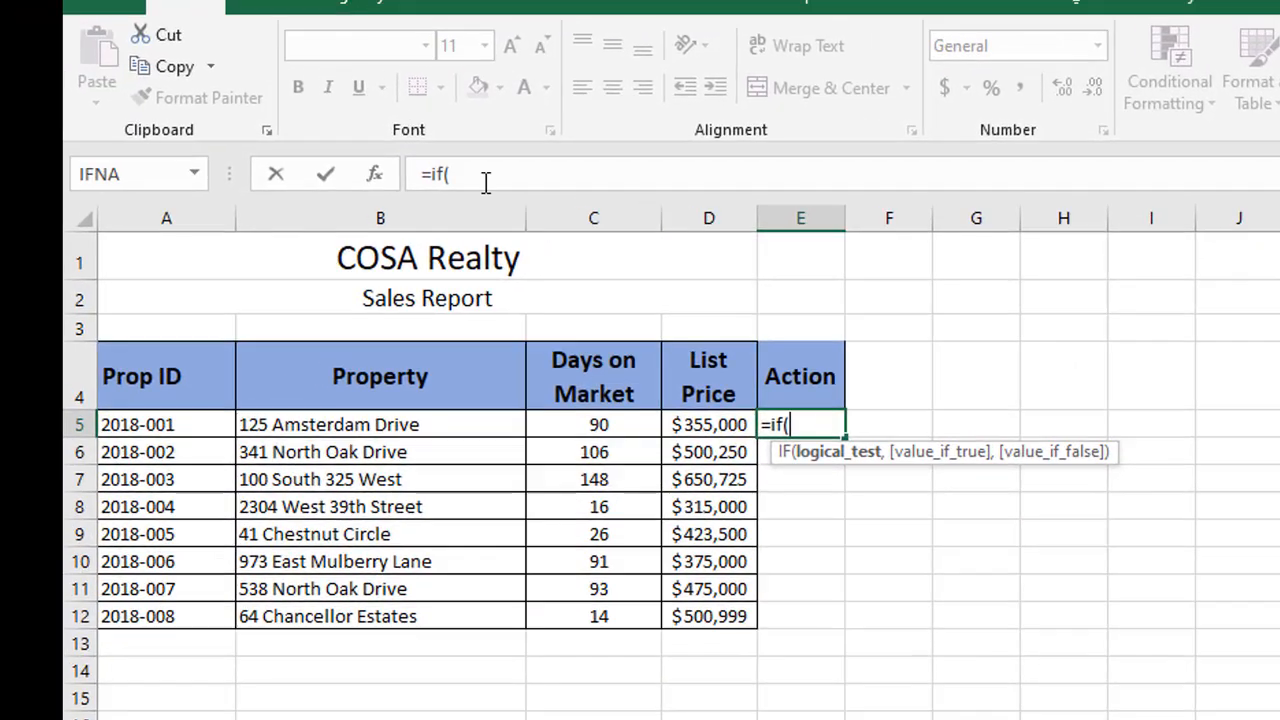
left_click(485, 181)
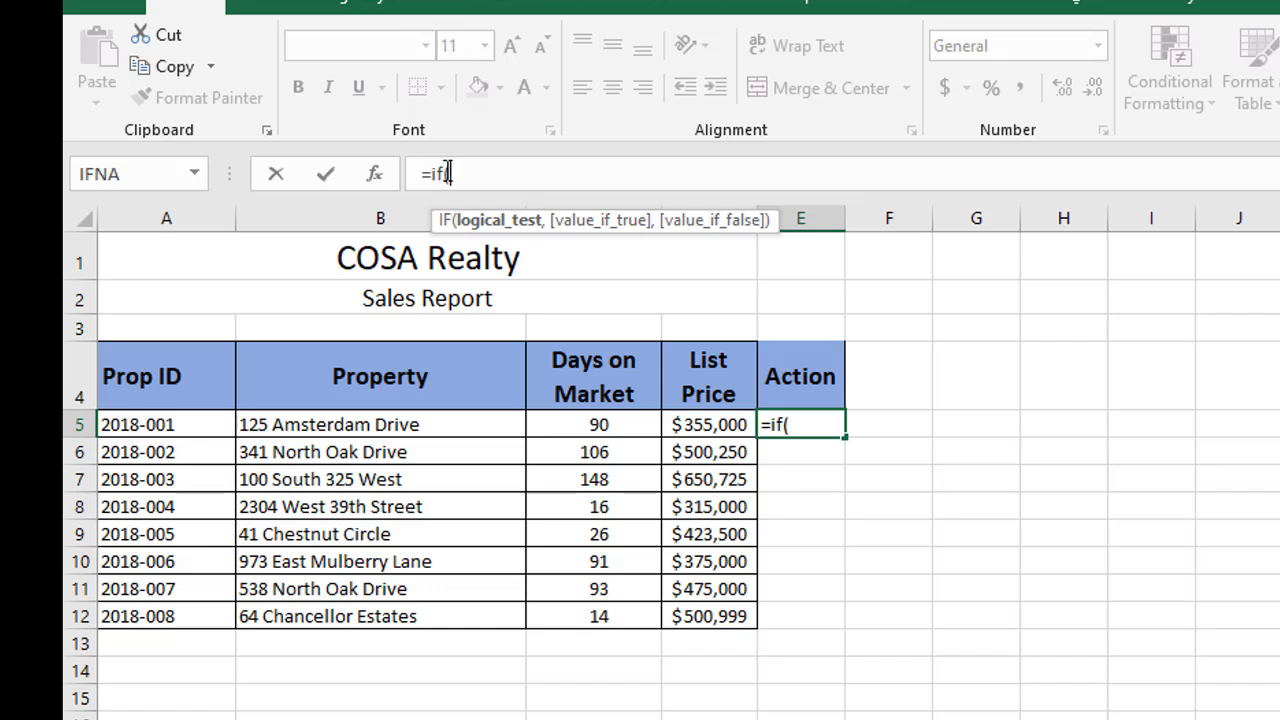
left_click(383, 181)
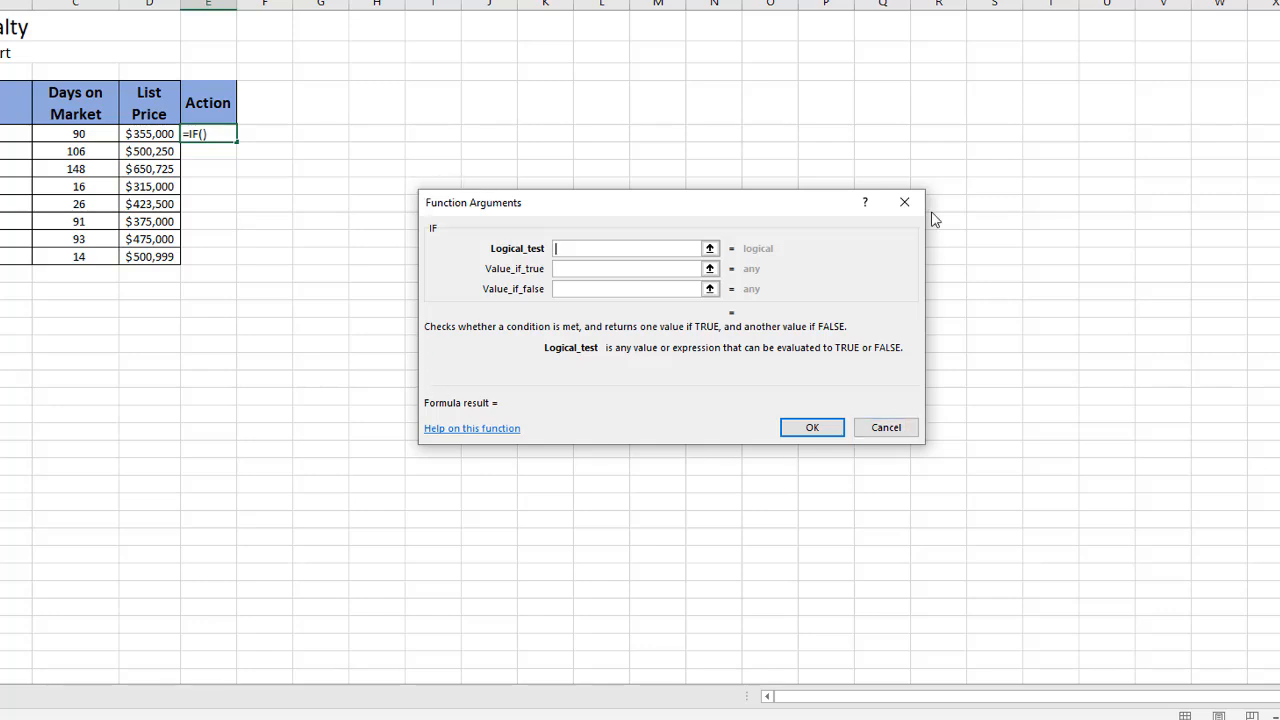
left_click_drag(752, 205, 550, 205)
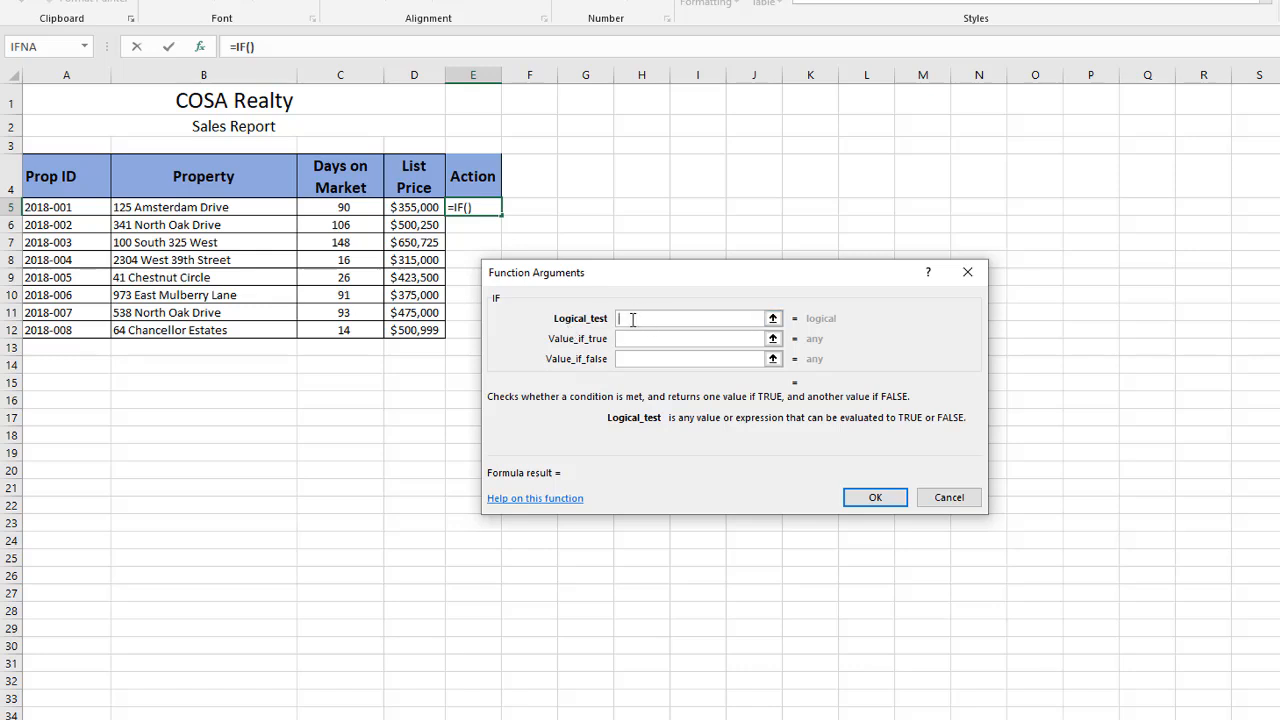
- Set the IF function's logical test to C5>=100 and its value if true to Reduce Price
left_click(338, 210)
left_click(643, 319)
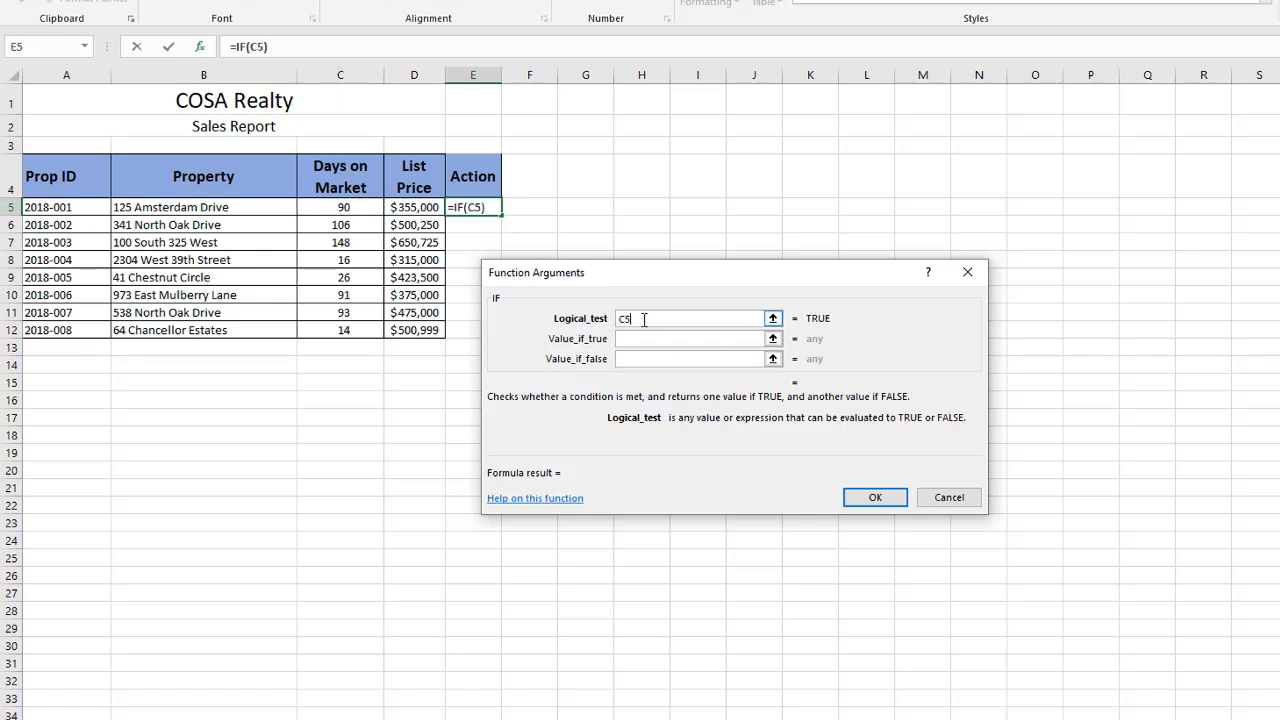
type(">=100")
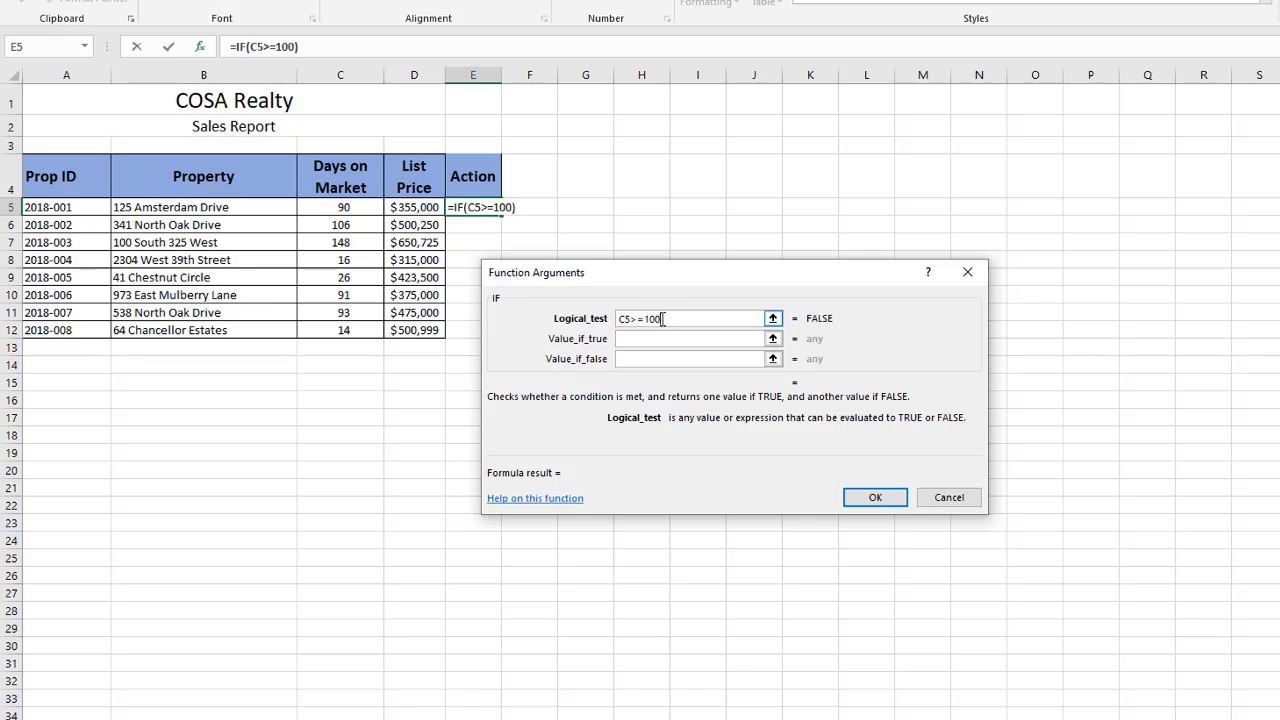
left_click(642, 339)
left_click(642, 339)
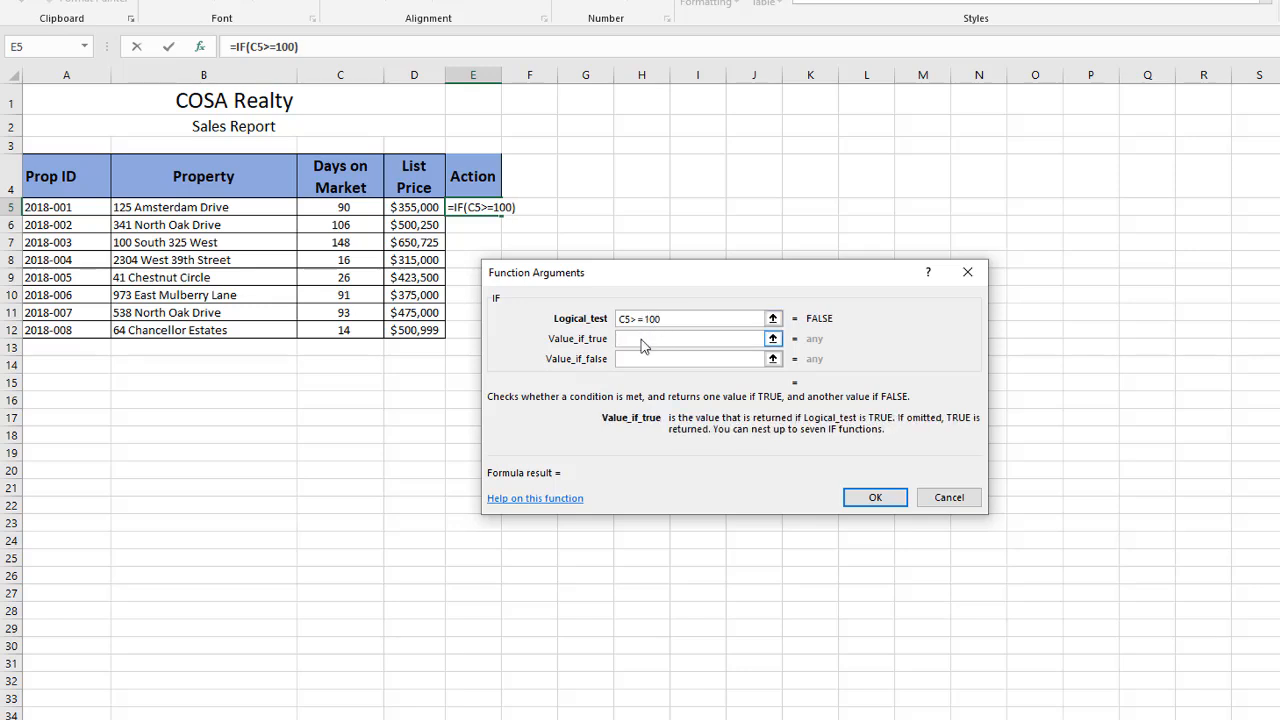
type("Reduce Price")
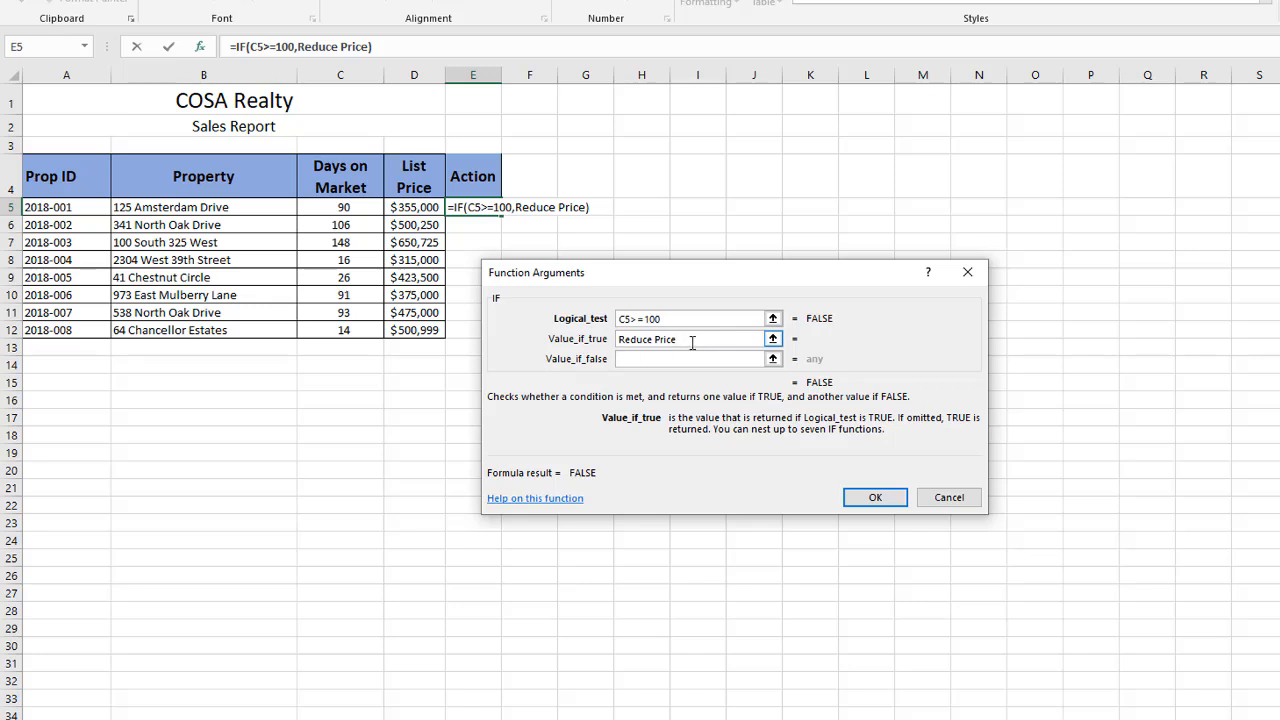
- Set the IF function's value if false to "Hold Price" and insert the completed formula in E5
left_click(659, 360)
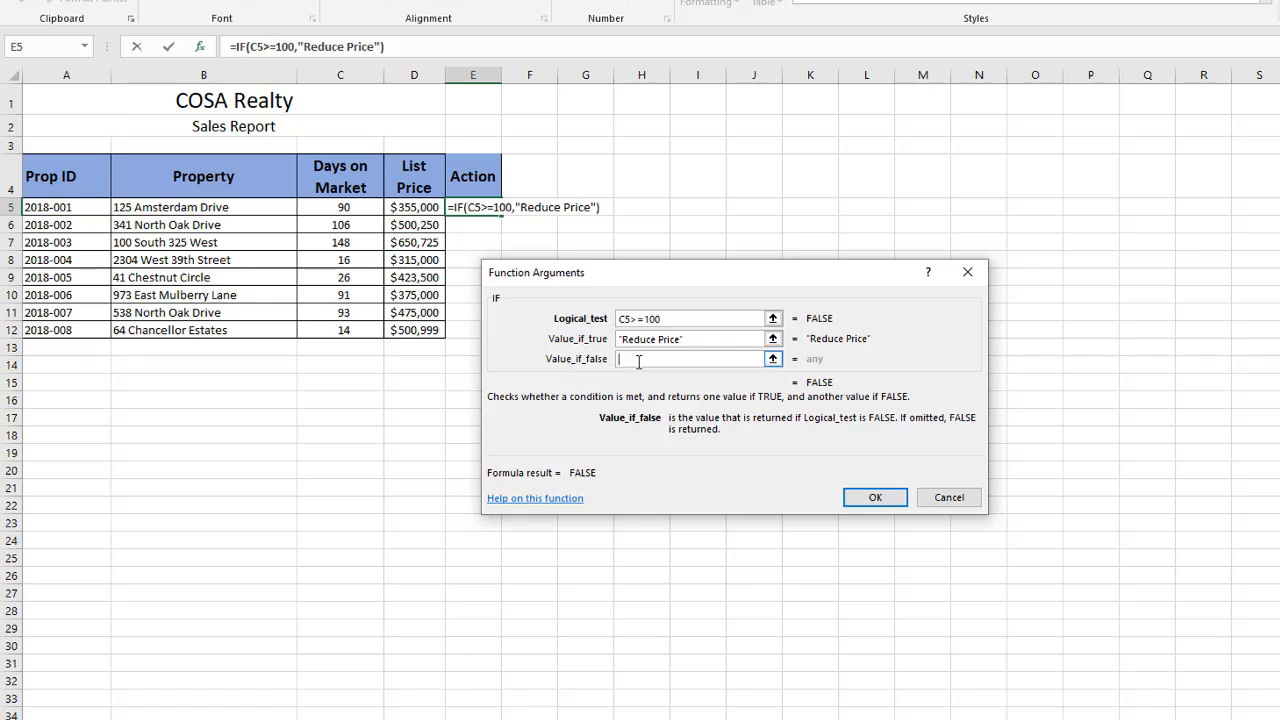
left_click(638, 360)
type("\"Hold the")
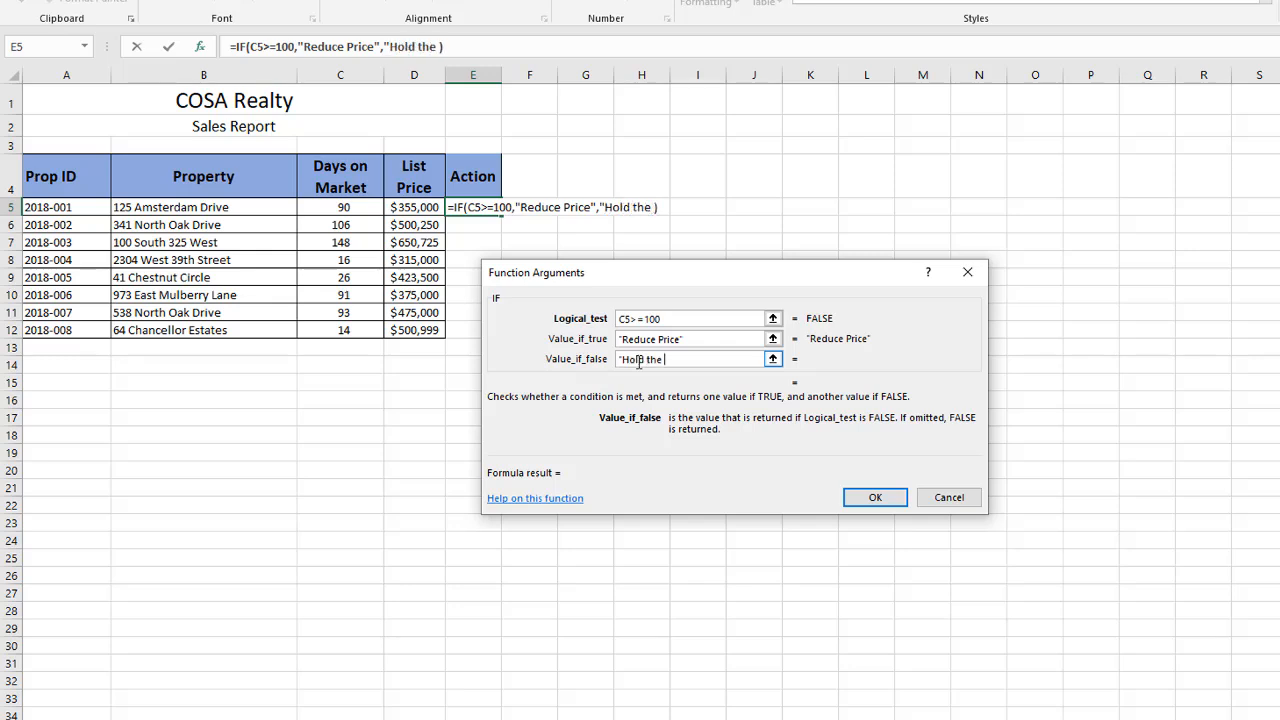
key("BackSpace")
key("BackSpace")
key("BackSpace")
key("BackSpace")
type("Price\"")
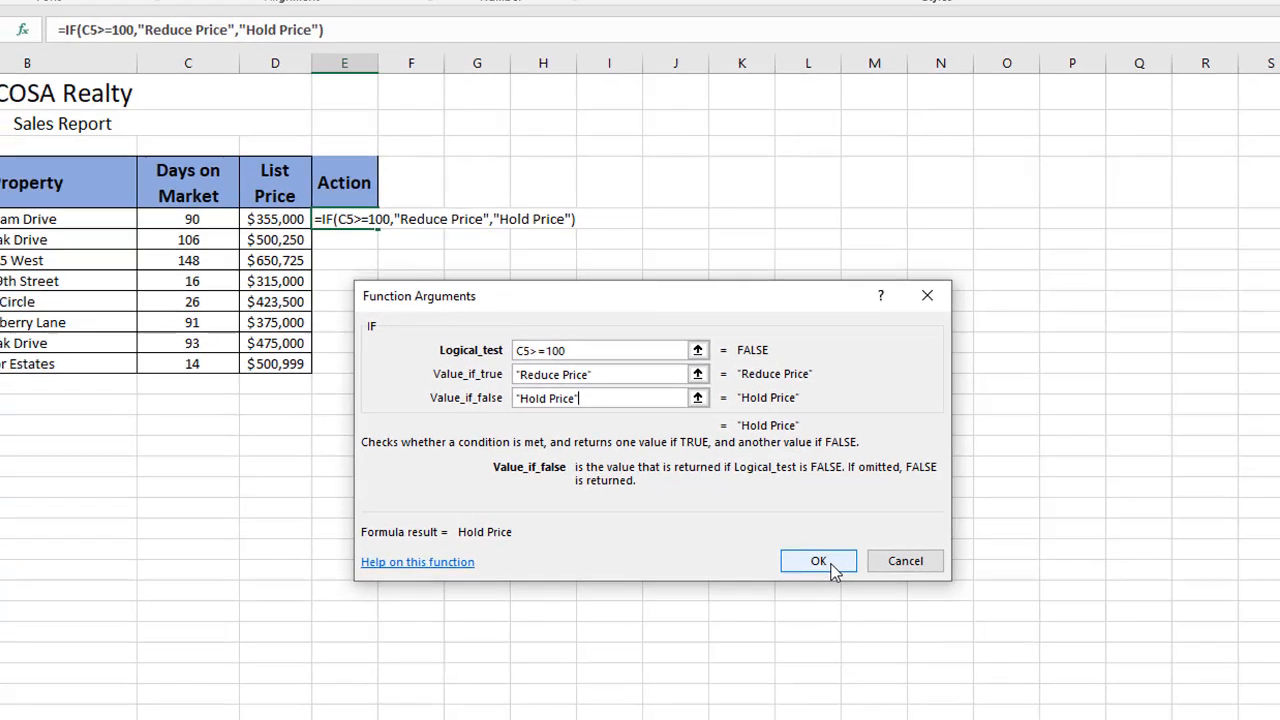
left_click(786, 552)
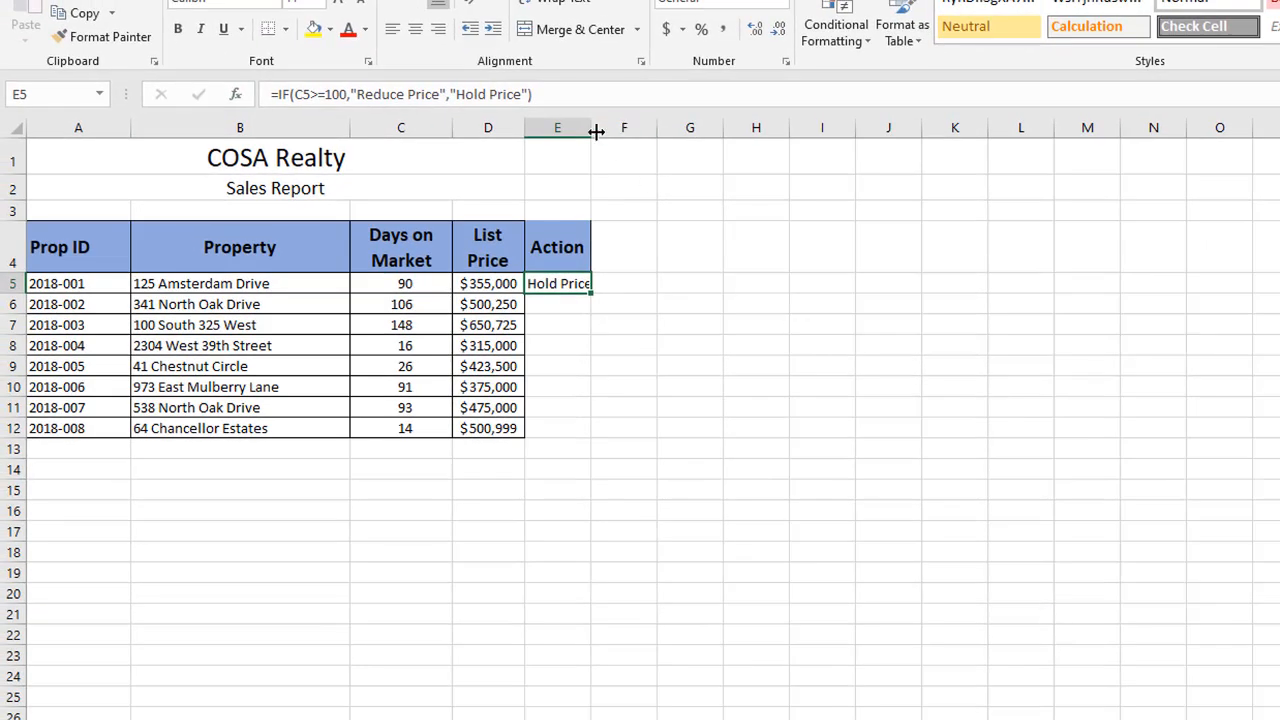
- Widen column E beyond its text and fill the E5 formula down through E12
double_click(591, 131)
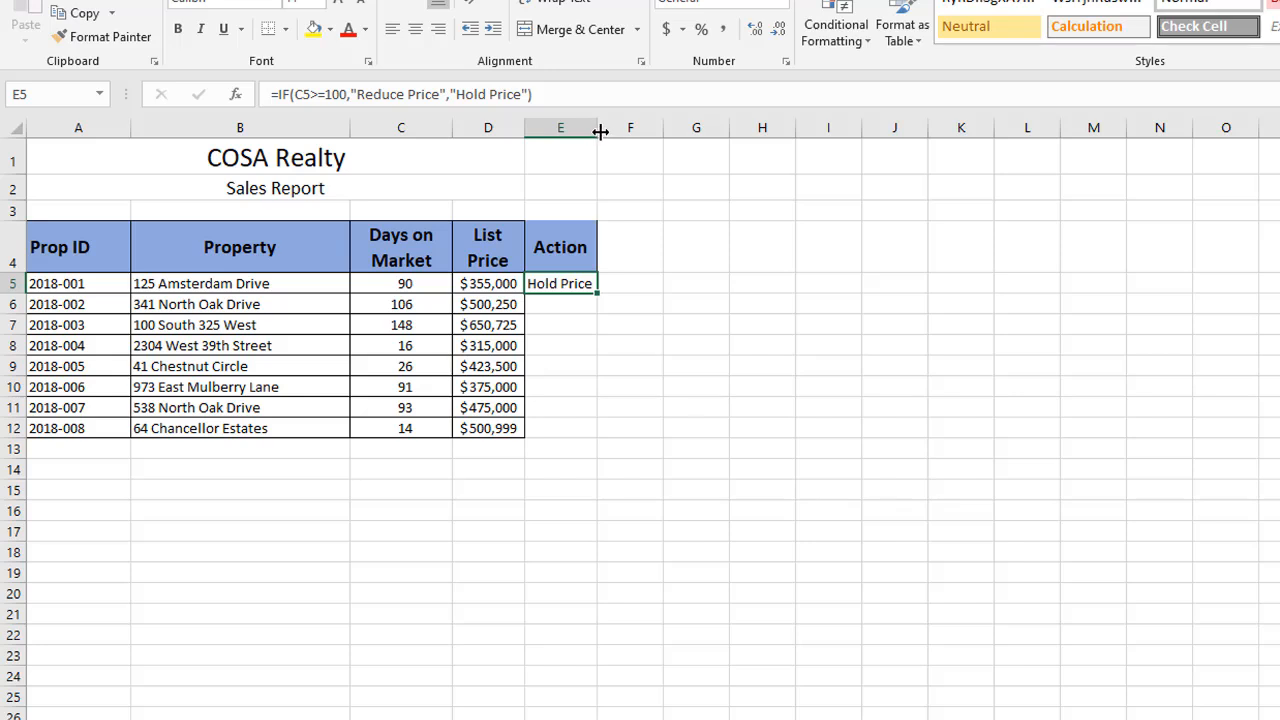
left_click_drag(600, 131, 617, 130)
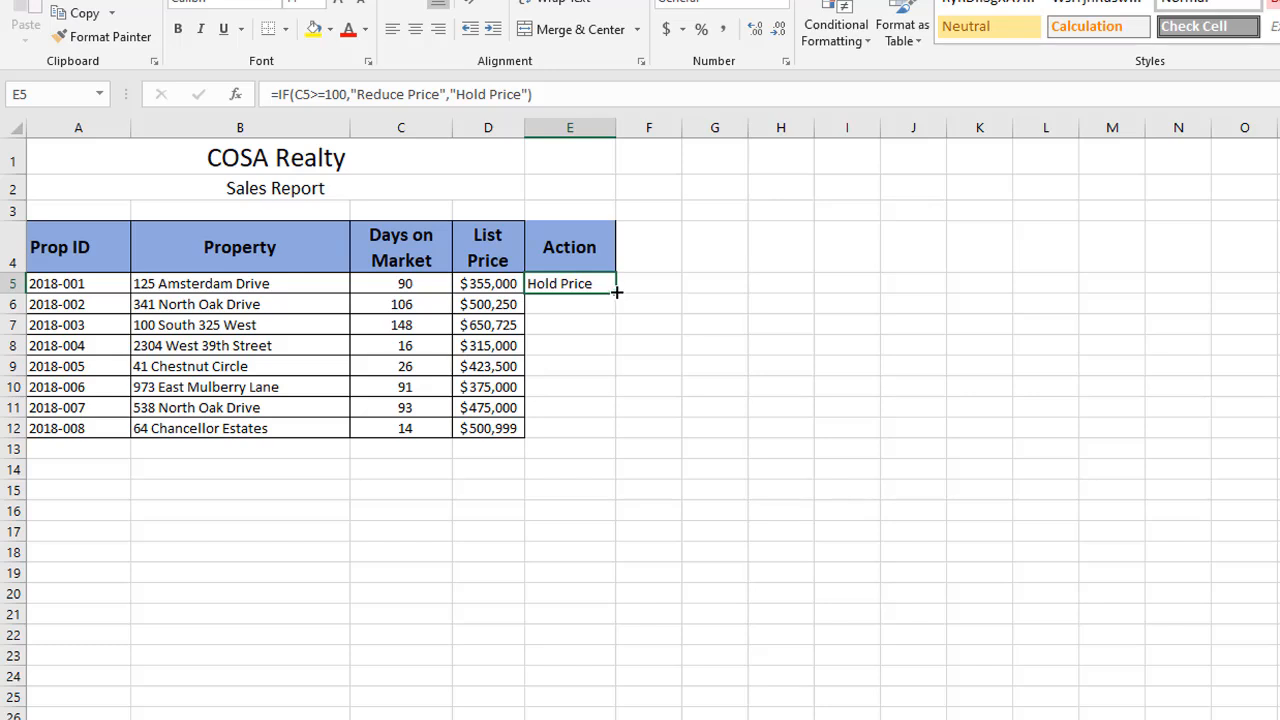
left_click_drag(617, 292, 610, 444)
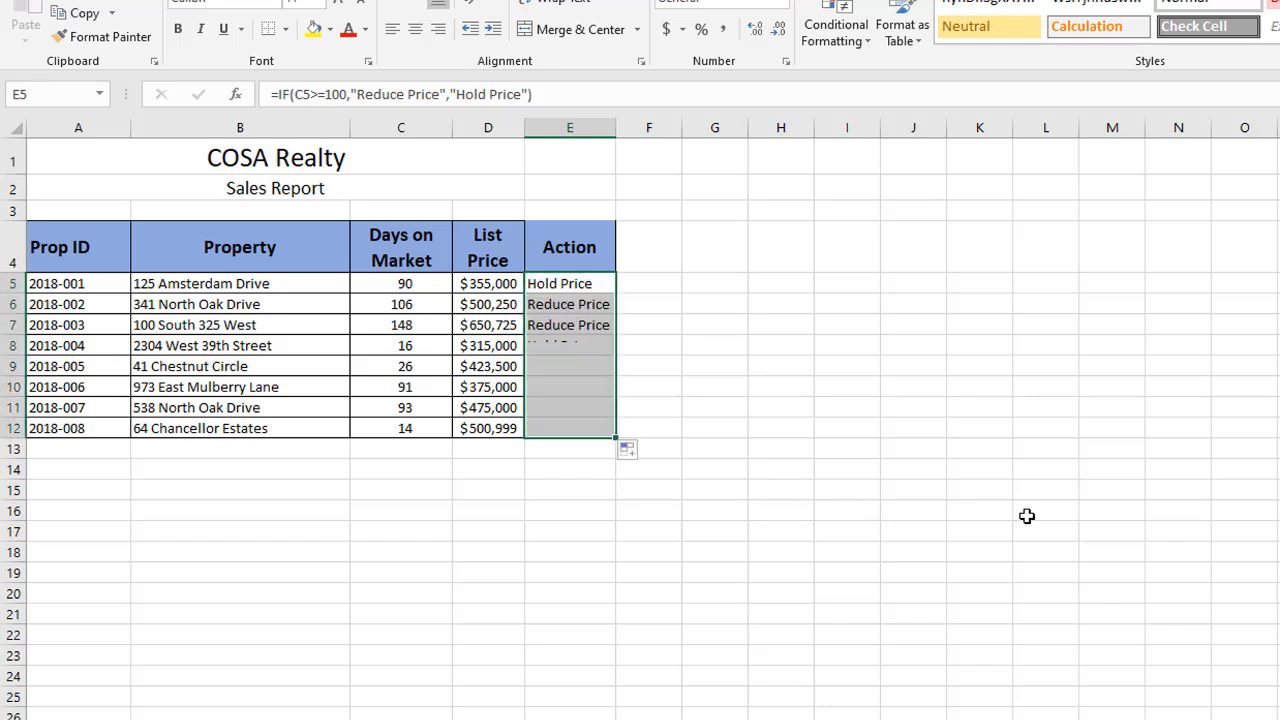
left_click(1105, 494)
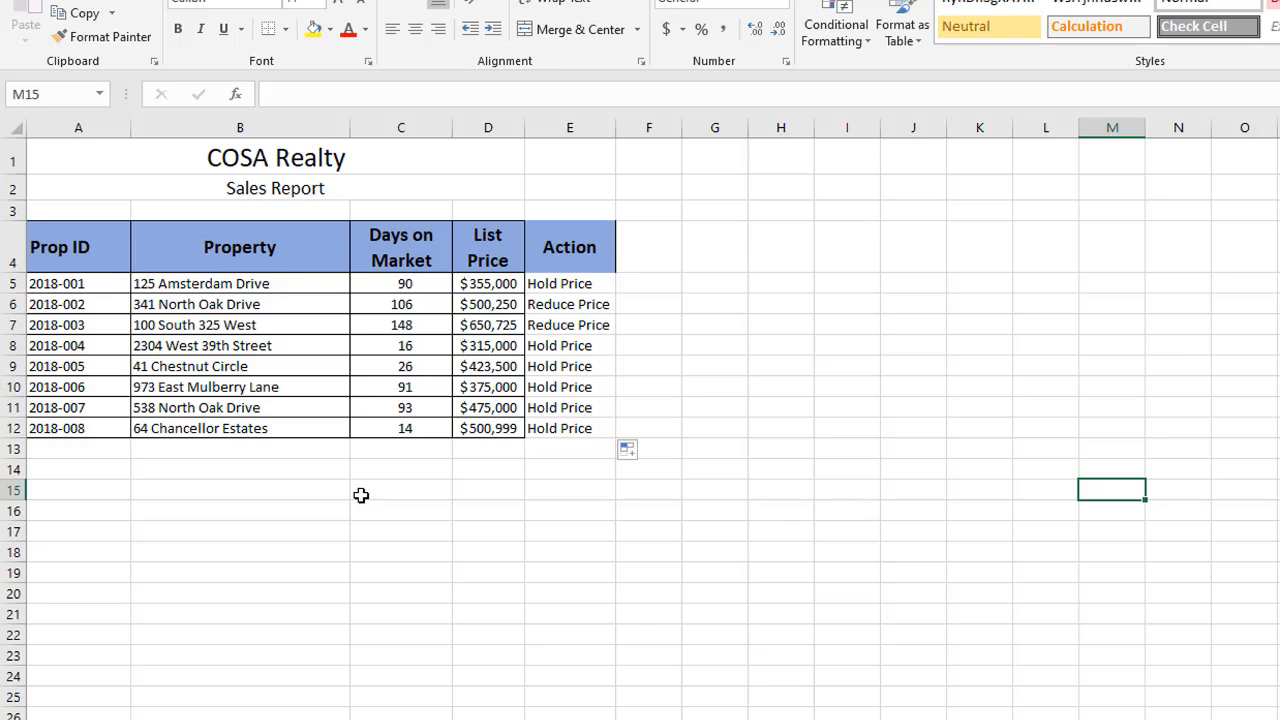
- Examine the days on market in C12 and the IF formula in E12
left_click(406, 427)
type("14")
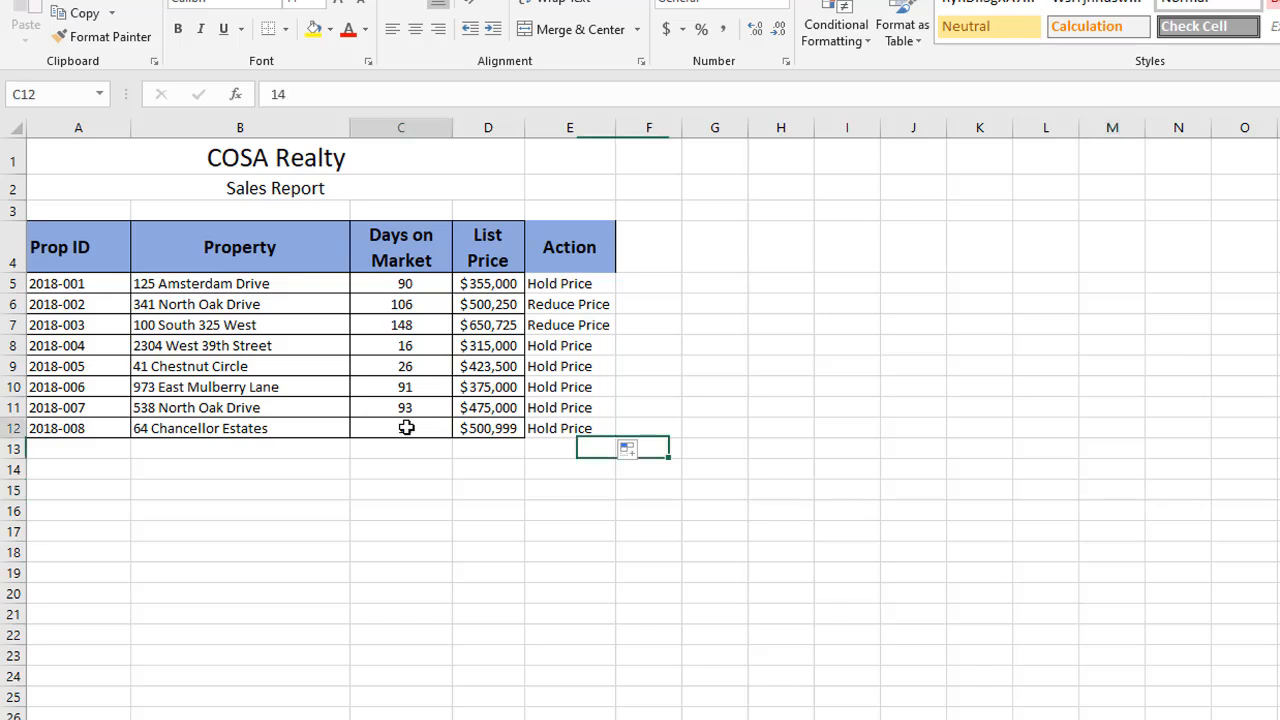
key("ctrl+Return")
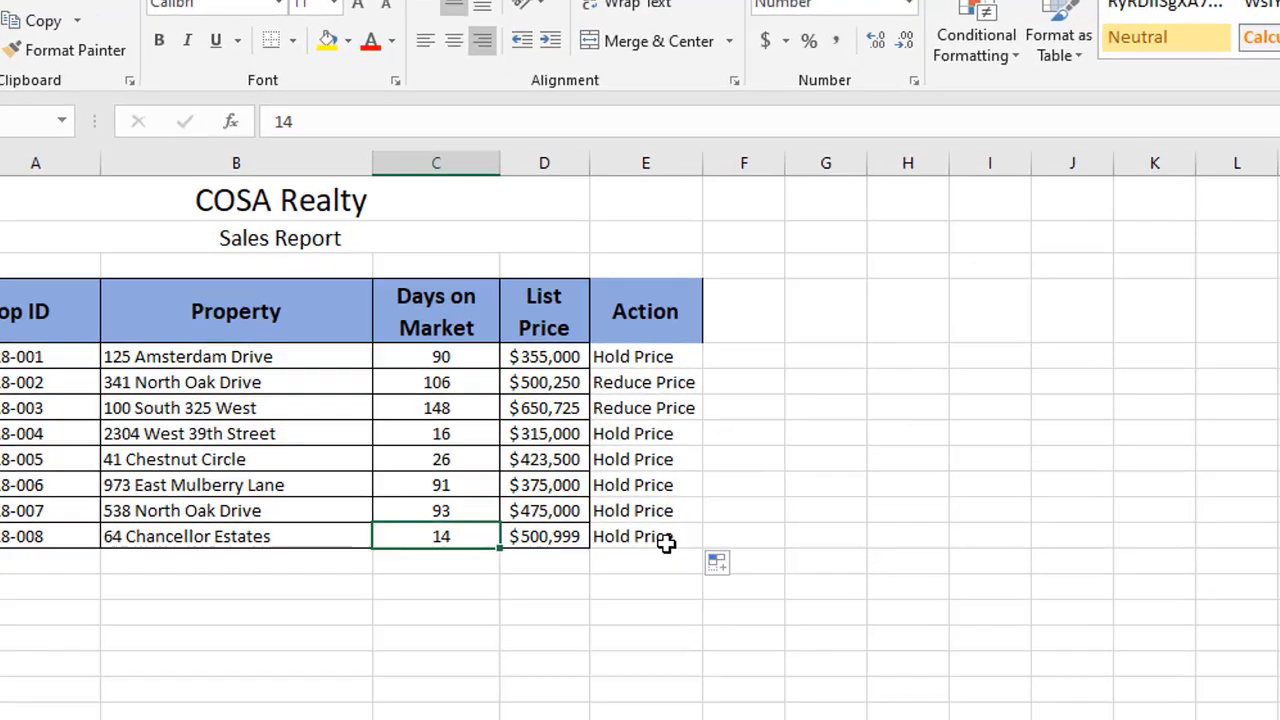
left_click(565, 428)
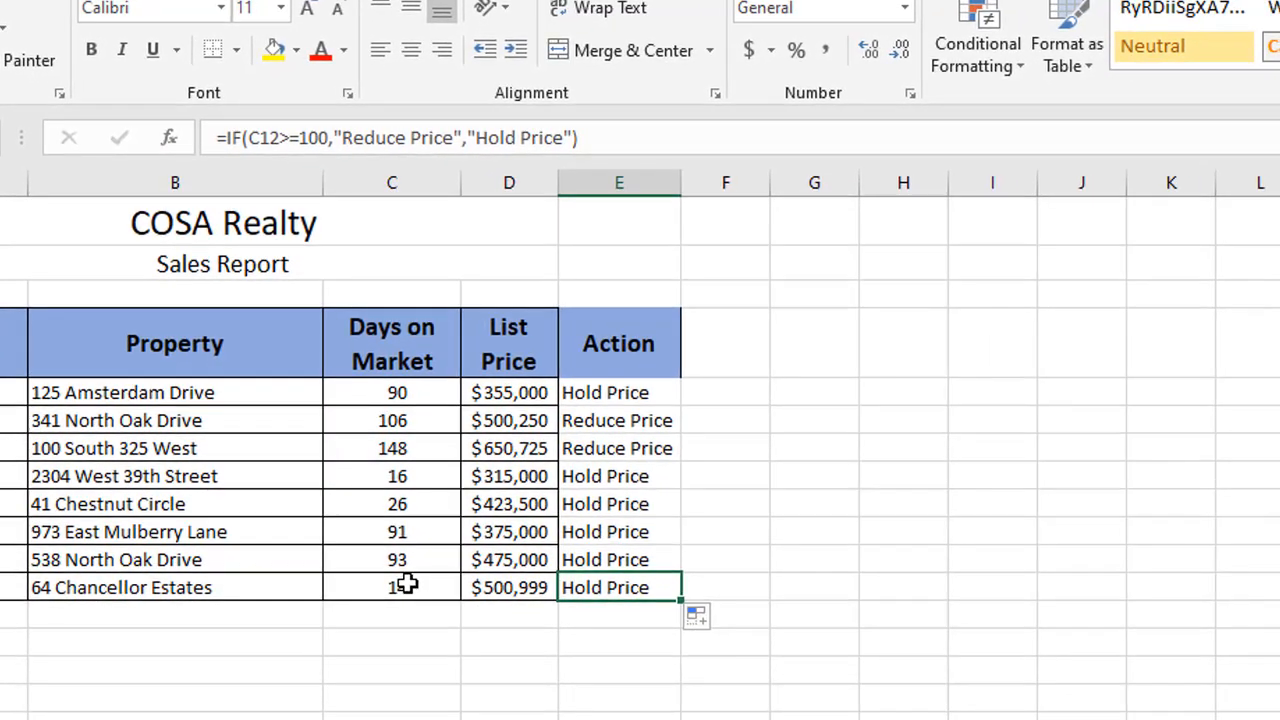
- Test the formula by changing the days on market in C12 to 100, and undo that change
left_click(406, 584)
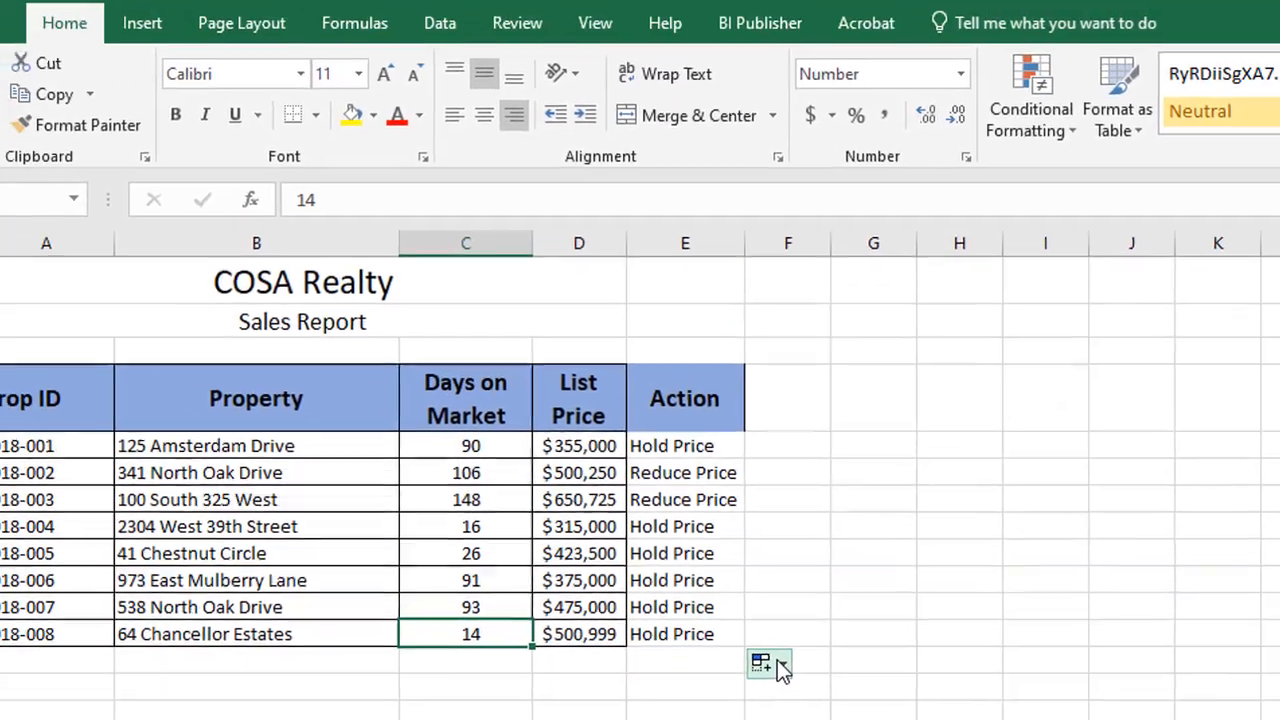
type("100")
key("Return")
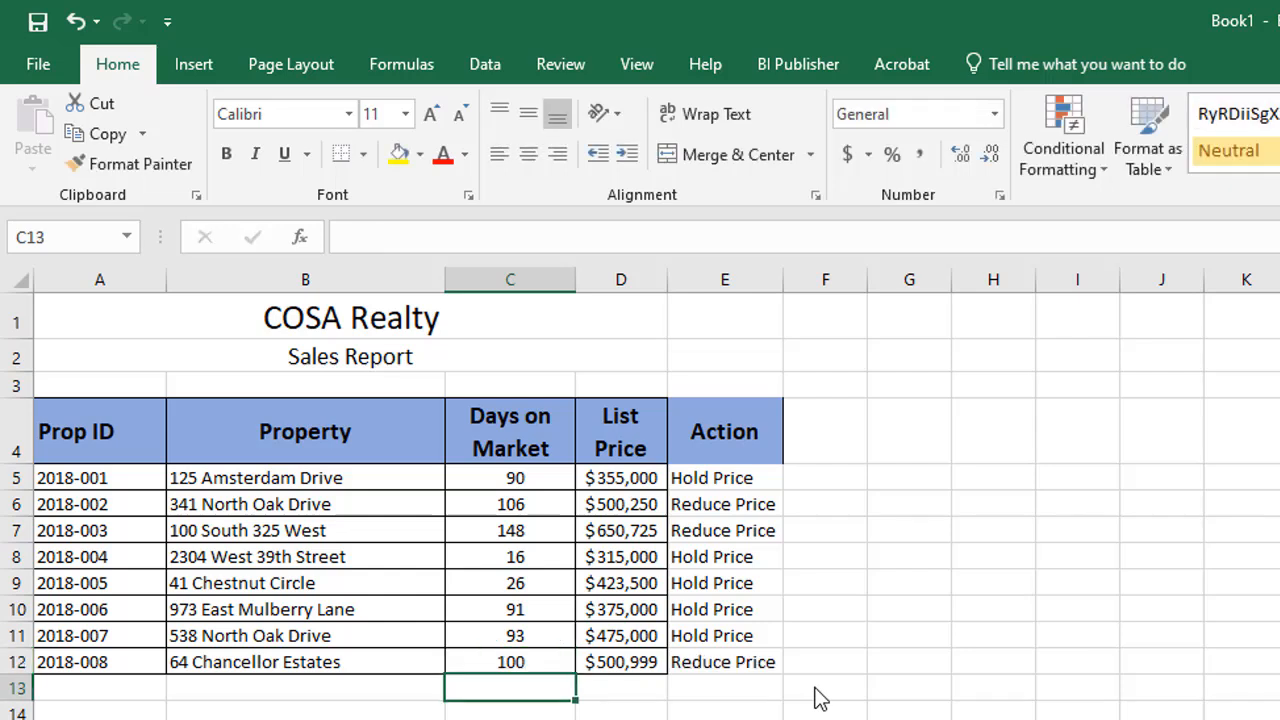
left_click(75, 21)
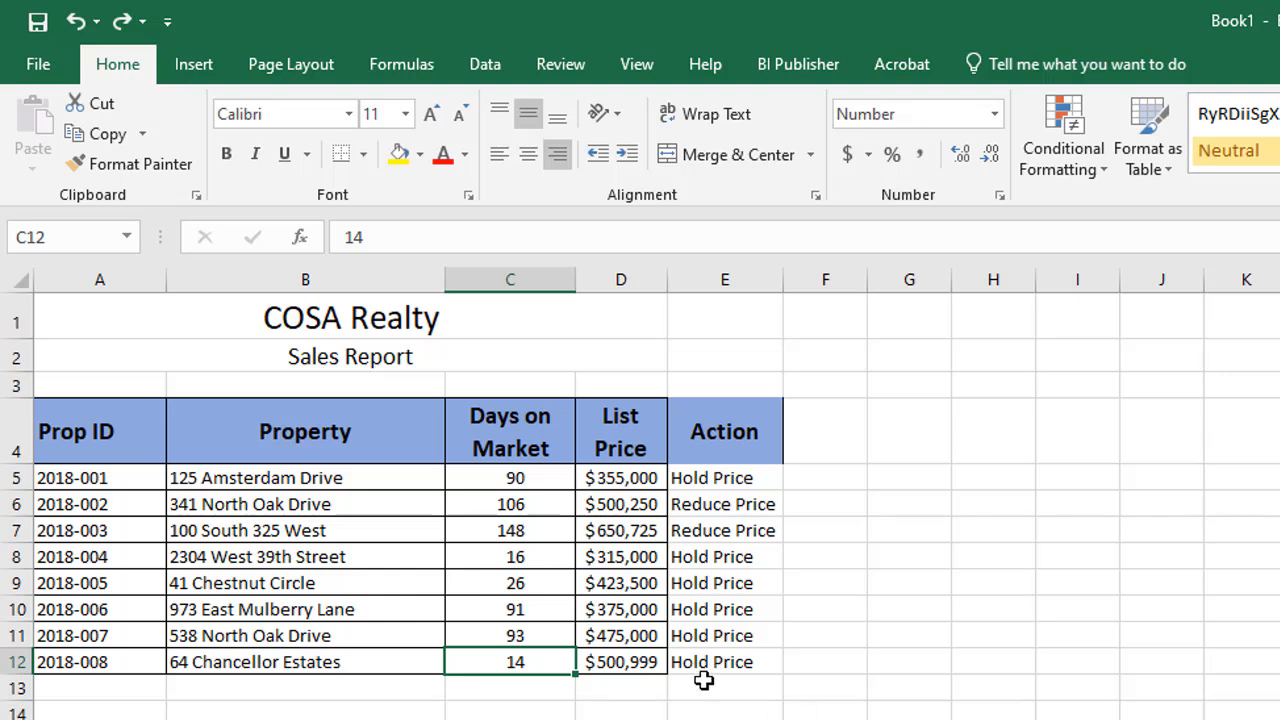
- Select cell E5 to view its IF formula
left_click(705, 484)
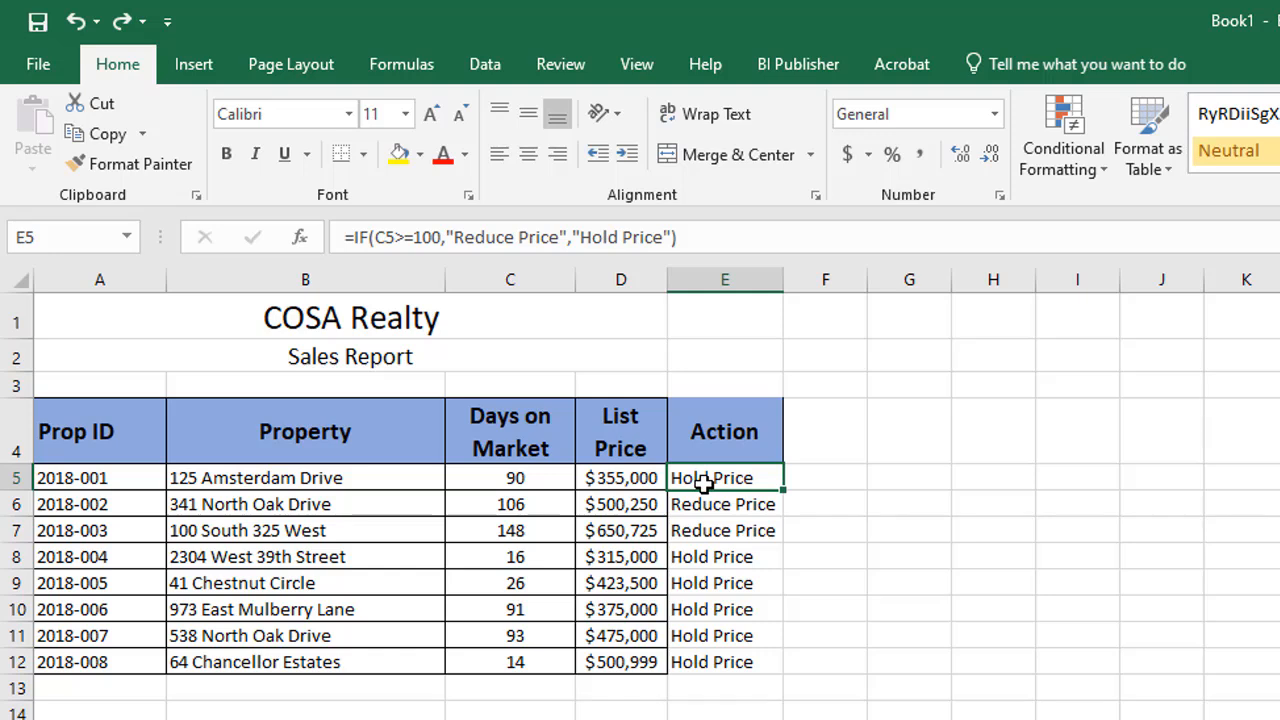